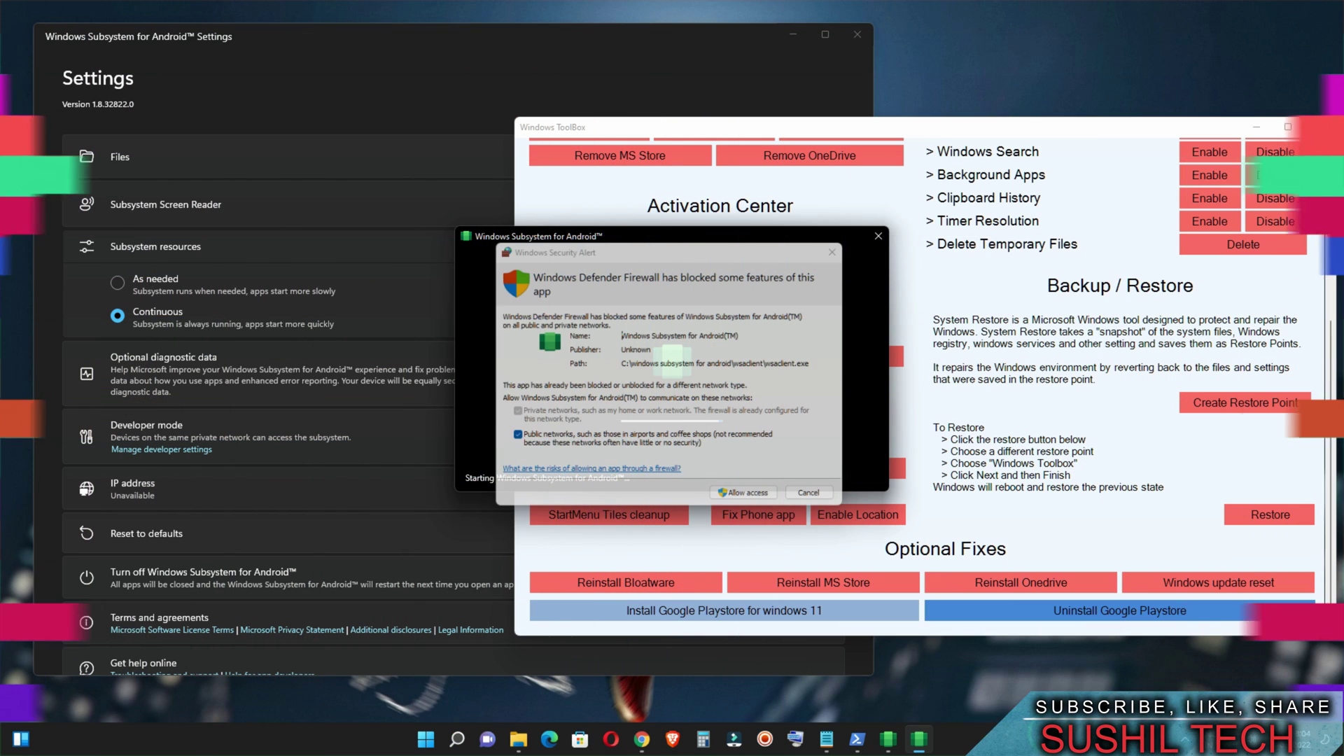
# Step: Allow Windows Subsystem for Android to communicate on public networks through Windows Defender Firewall
pyautogui.click(1050, 739)
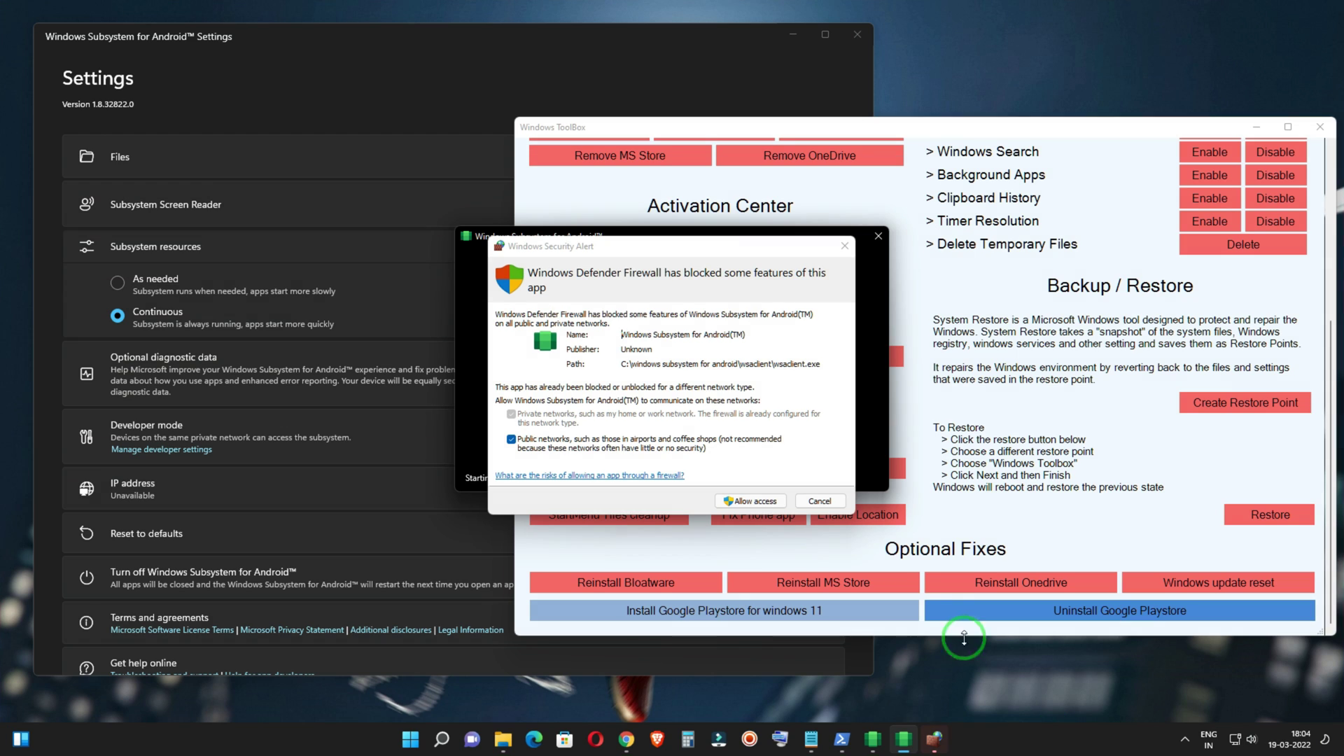
pyautogui.click(744, 497)
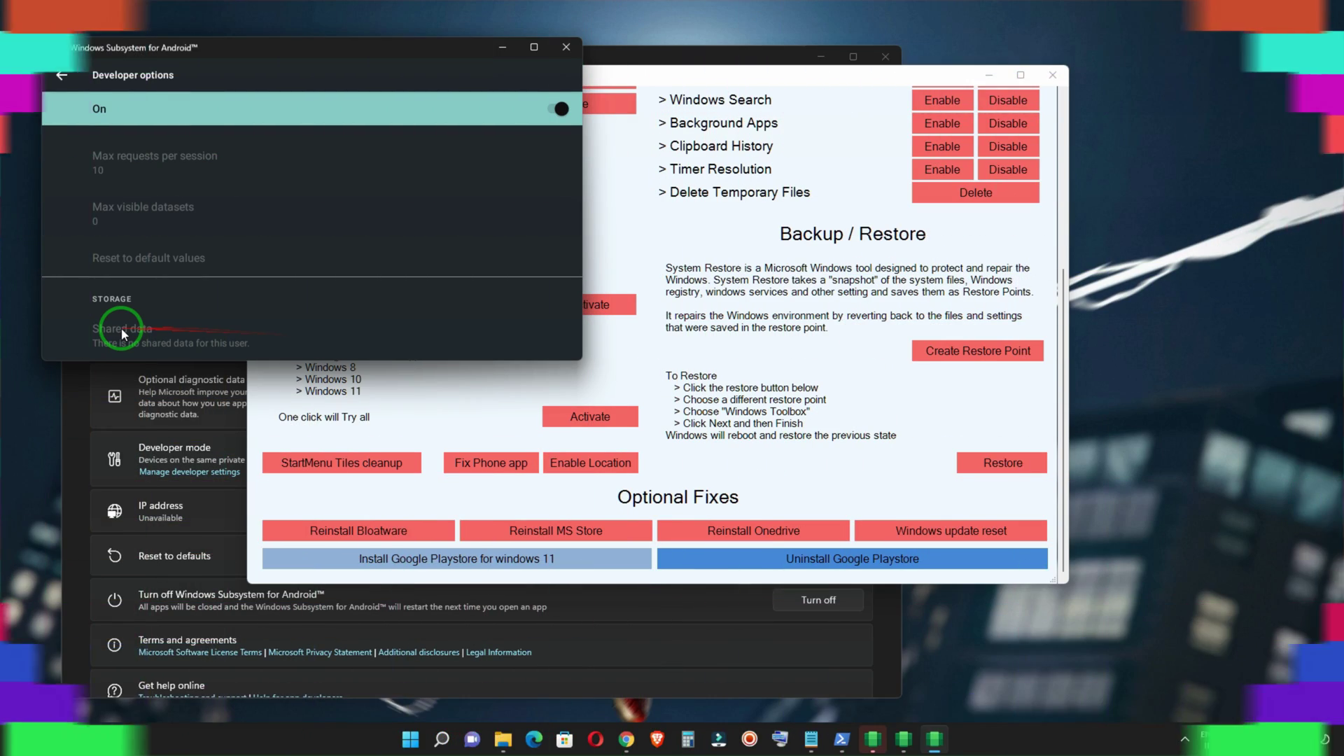
# Step: Review the Android subsystem's developer options, view the Profile HWUI rendering choices without picking one, and leave the developer options
pyautogui.scroll(2, 303, 270)
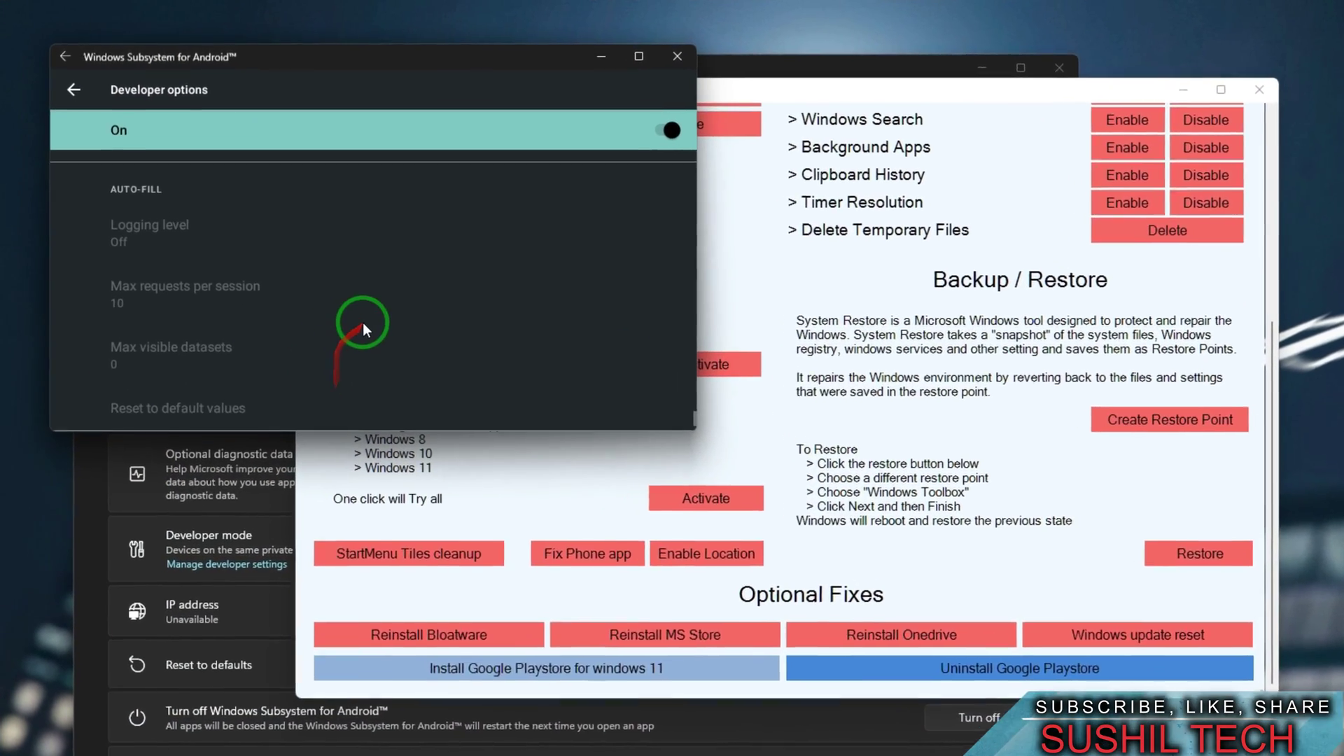
pyautogui.scroll(8, 362, 323)
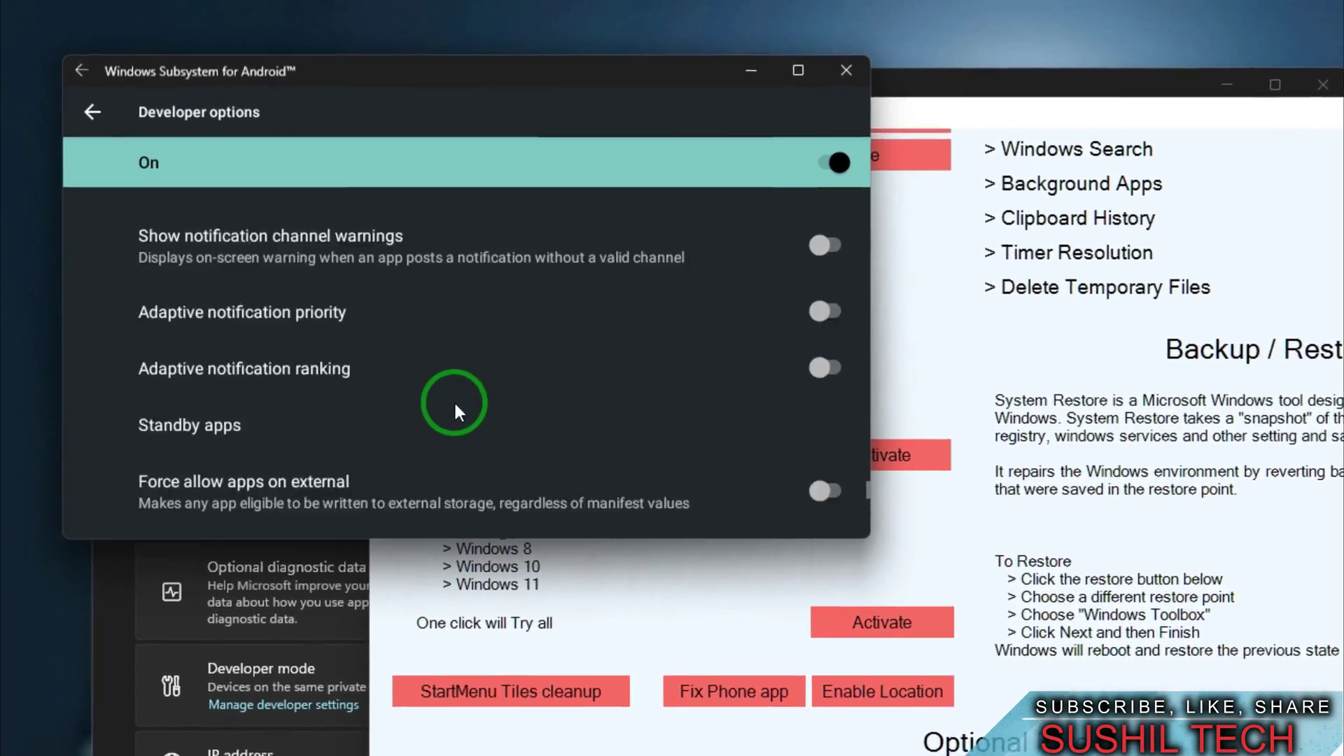
pyautogui.scroll(10, 455, 410)
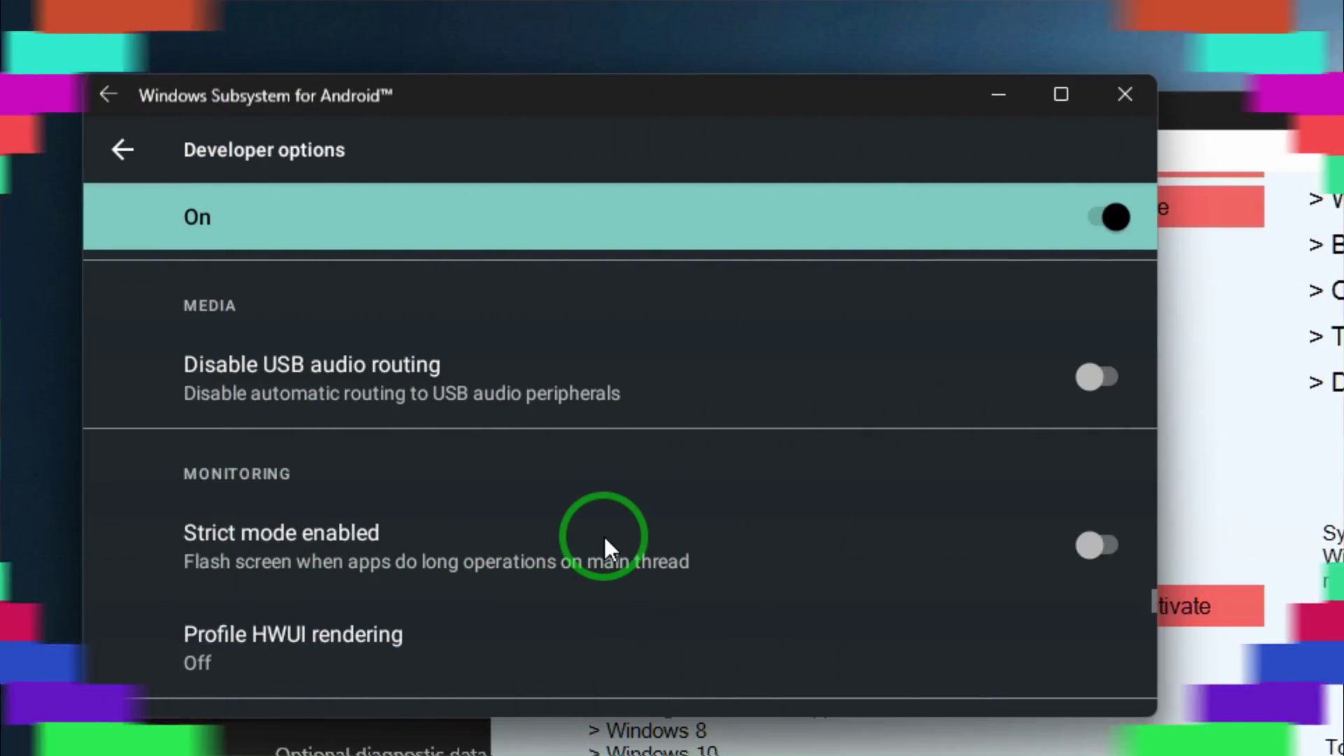
pyautogui.click(604, 535)
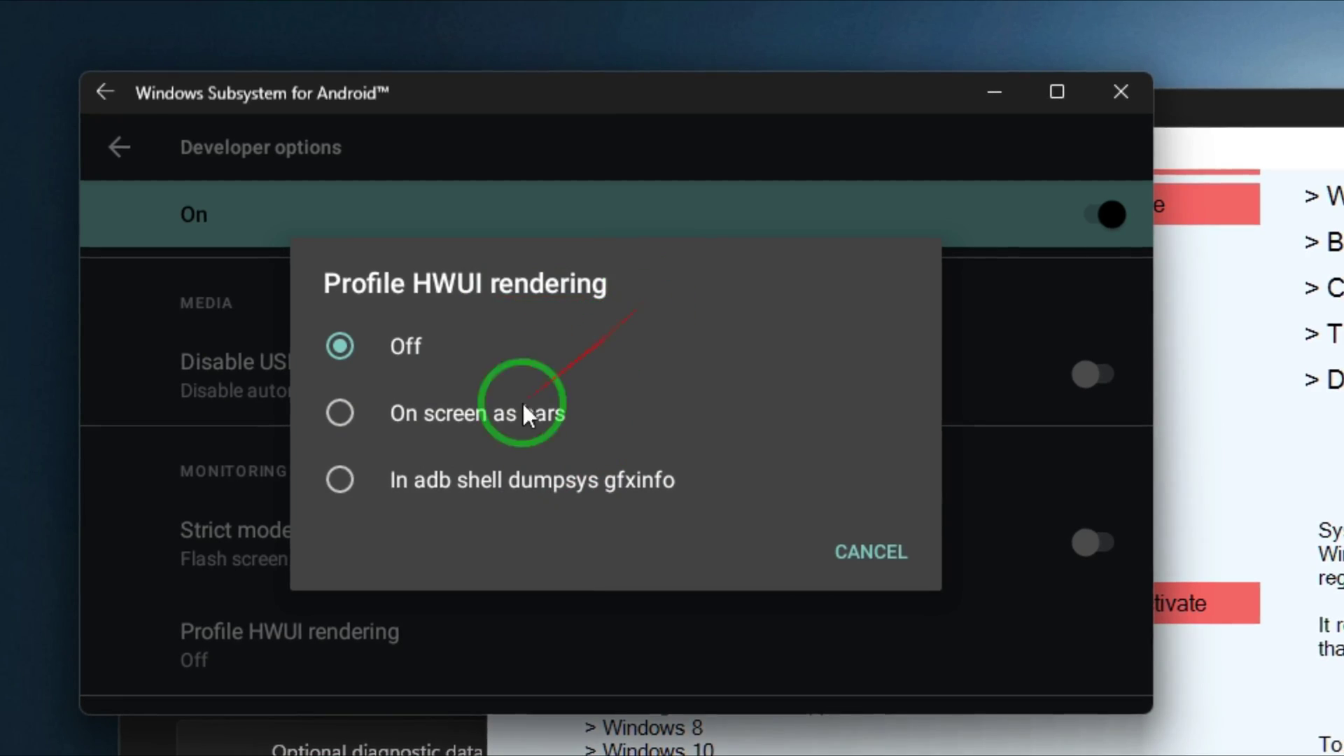
pyautogui.click(868, 553)
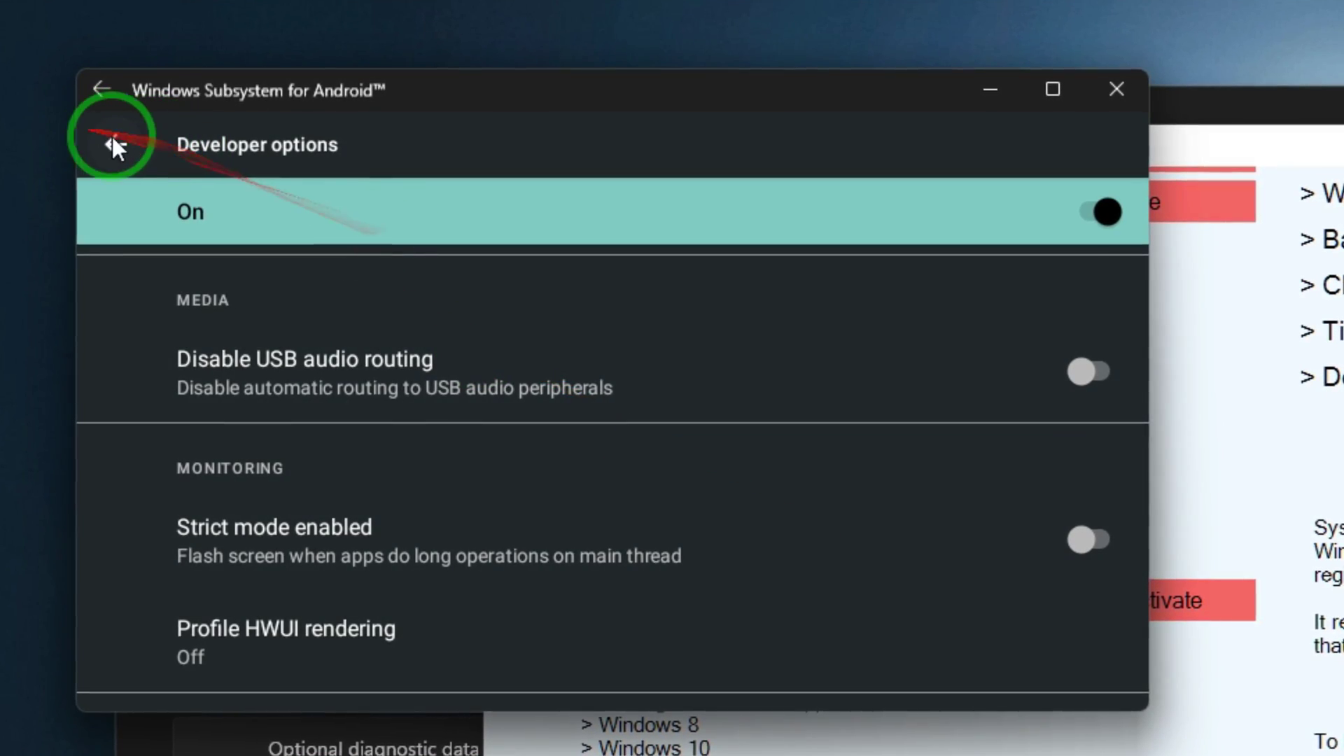
pyautogui.click(107, 145)
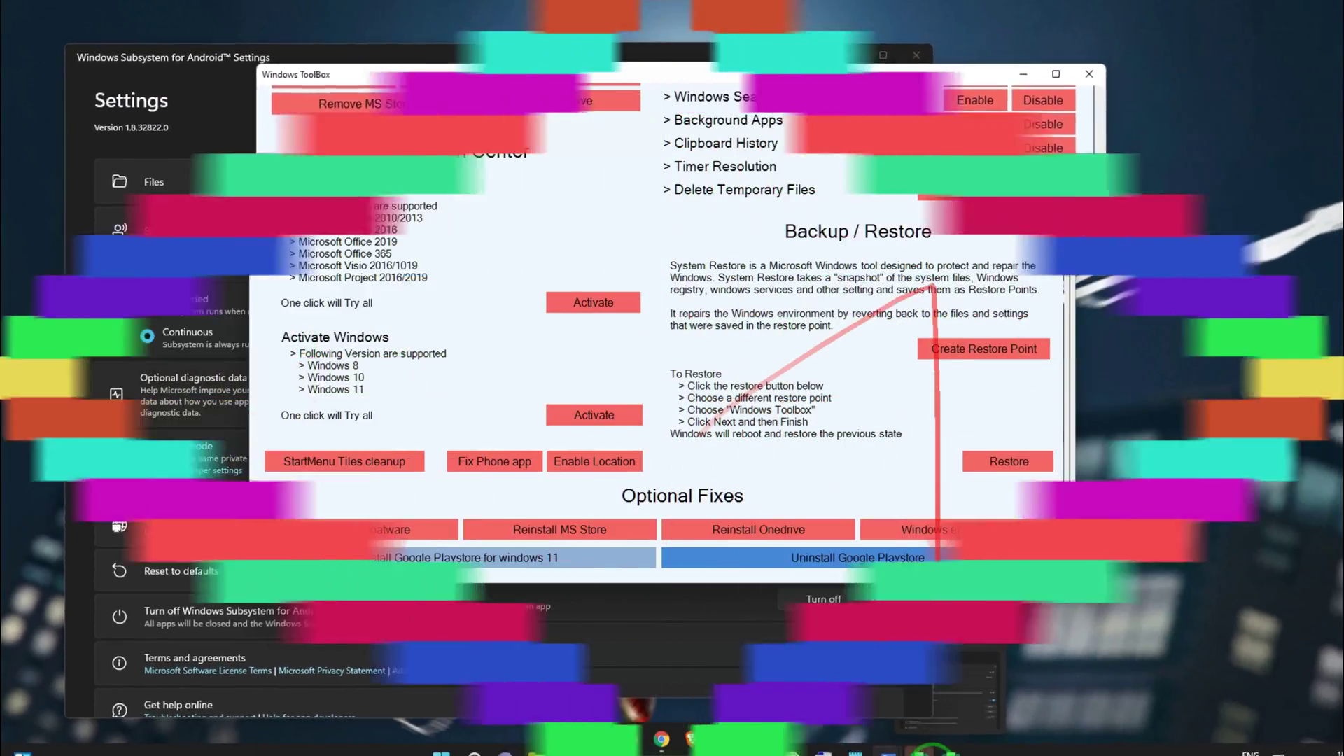
# Step: Minimize the Windows Subsystem for Android Settings window, search Windows for "play store" and launch the Play Store app
pyautogui.click(920, 753)
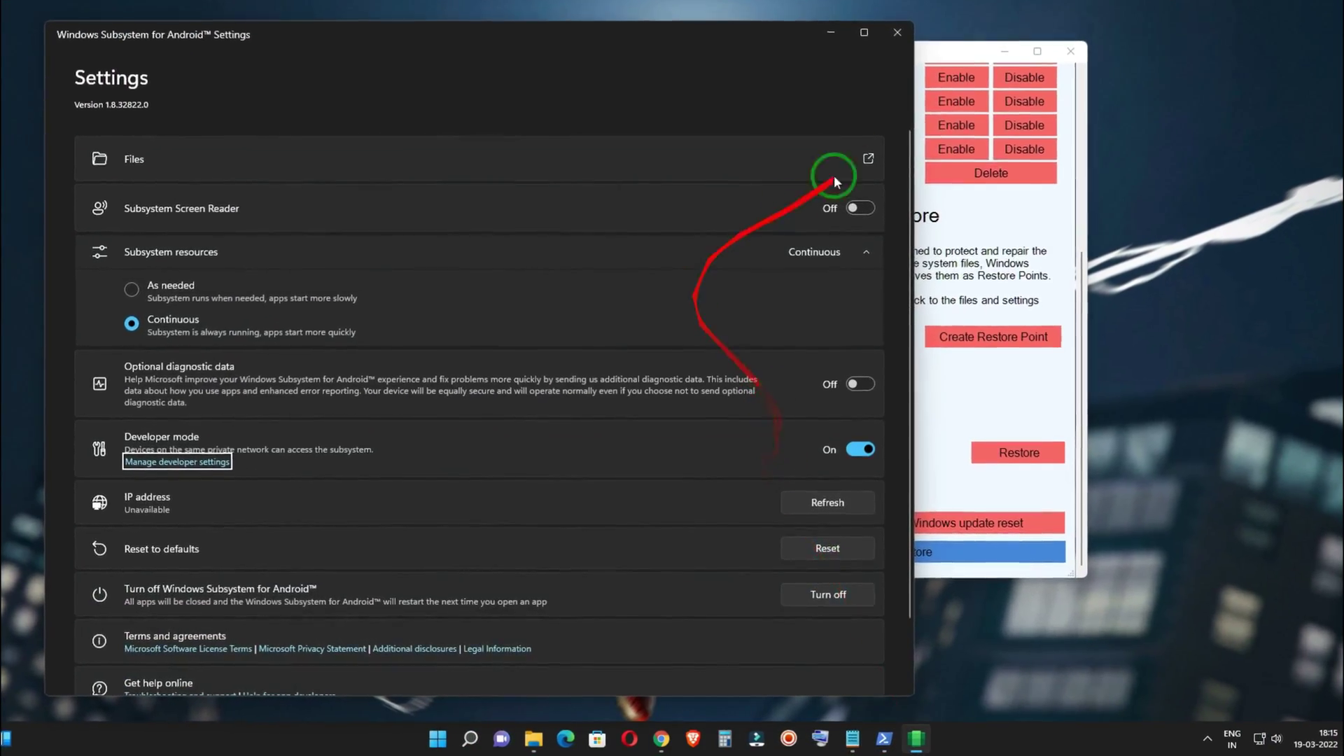
pyautogui.click(832, 31)
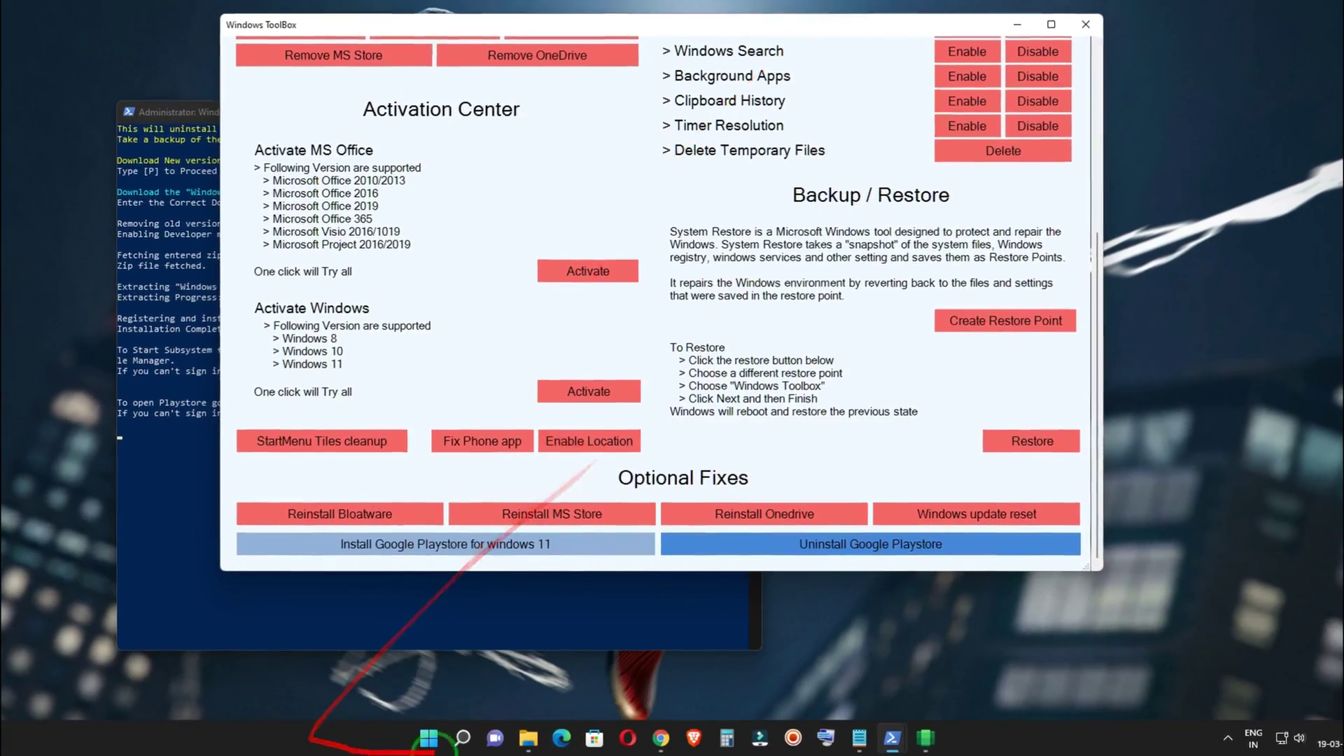
pyautogui.click(429, 739)
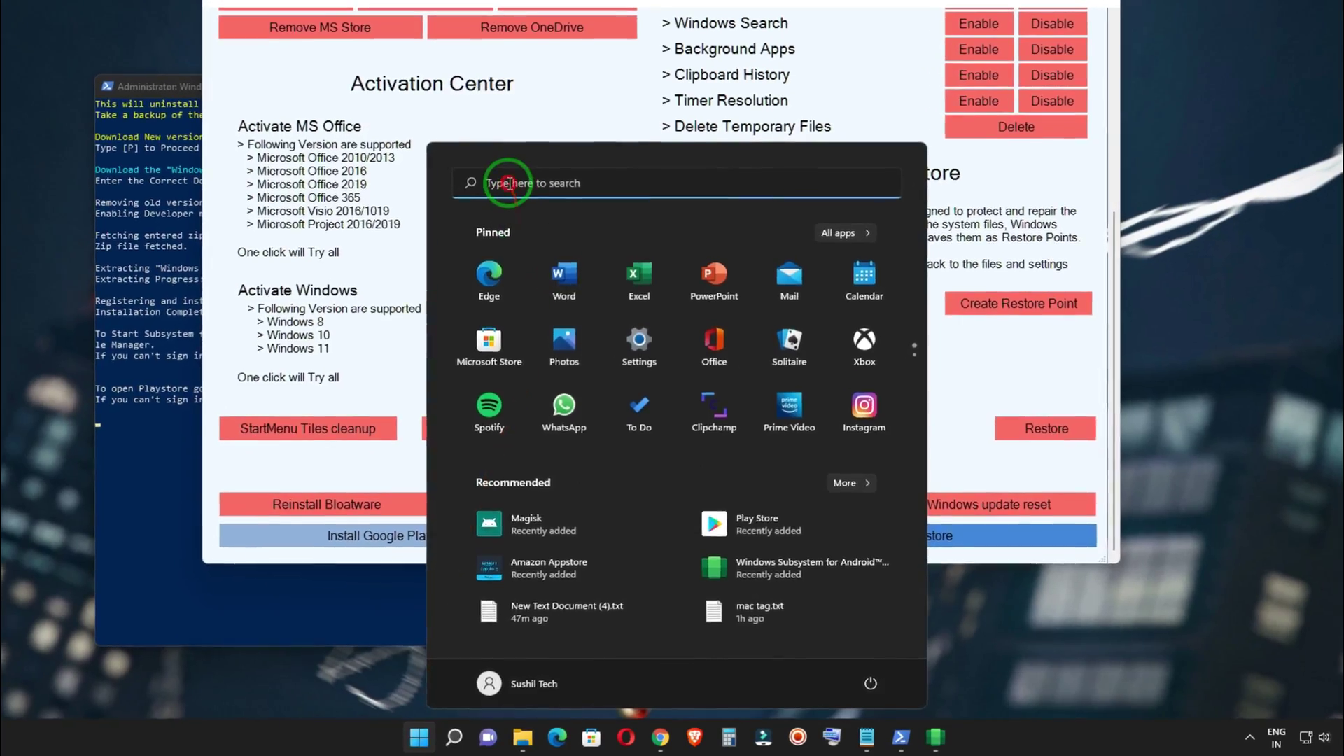
pyautogui.click(509, 183)
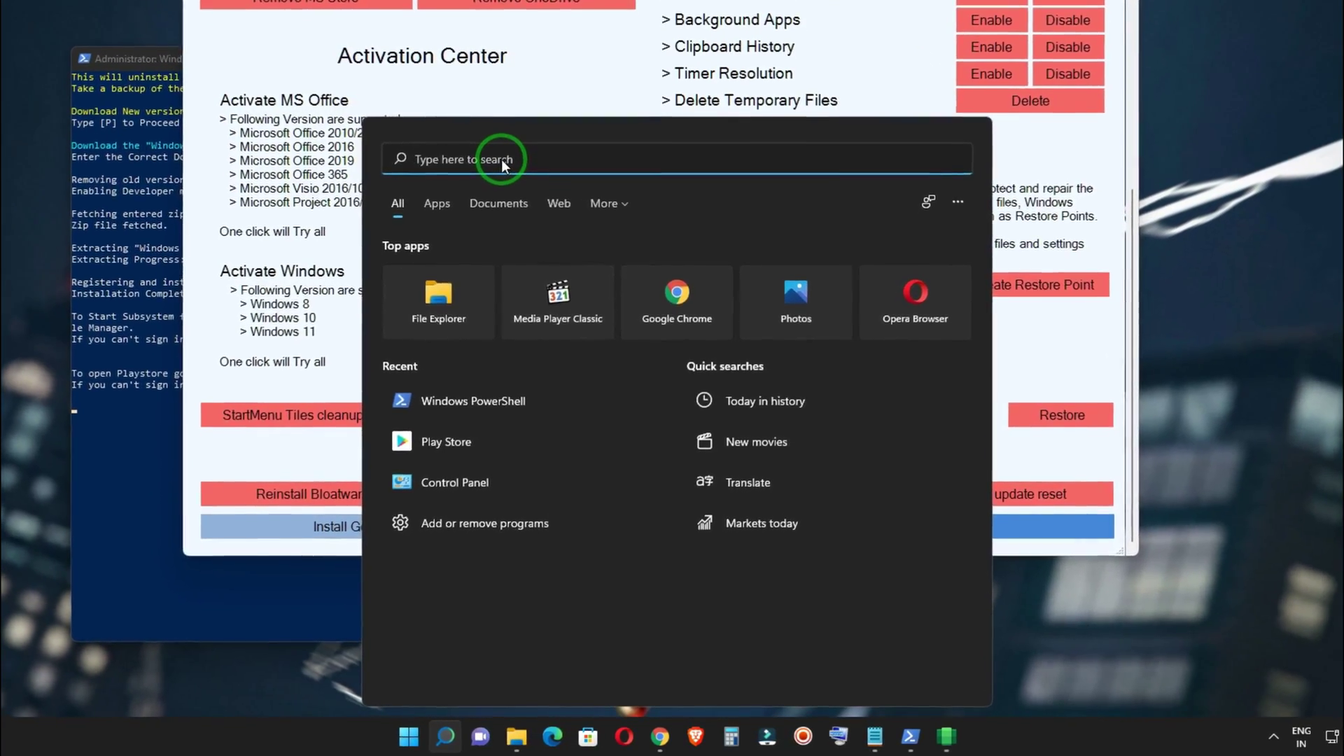
pyautogui.write('play store')
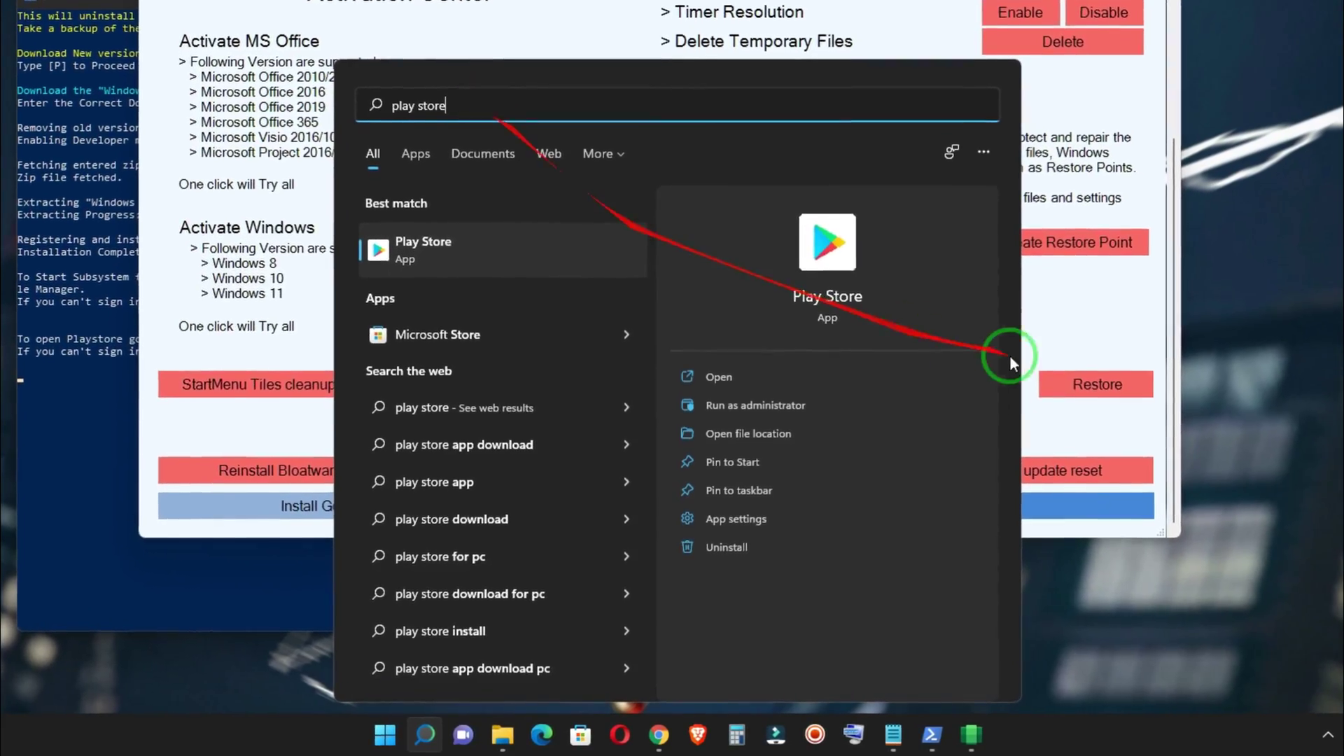
pyautogui.click(420, 249)
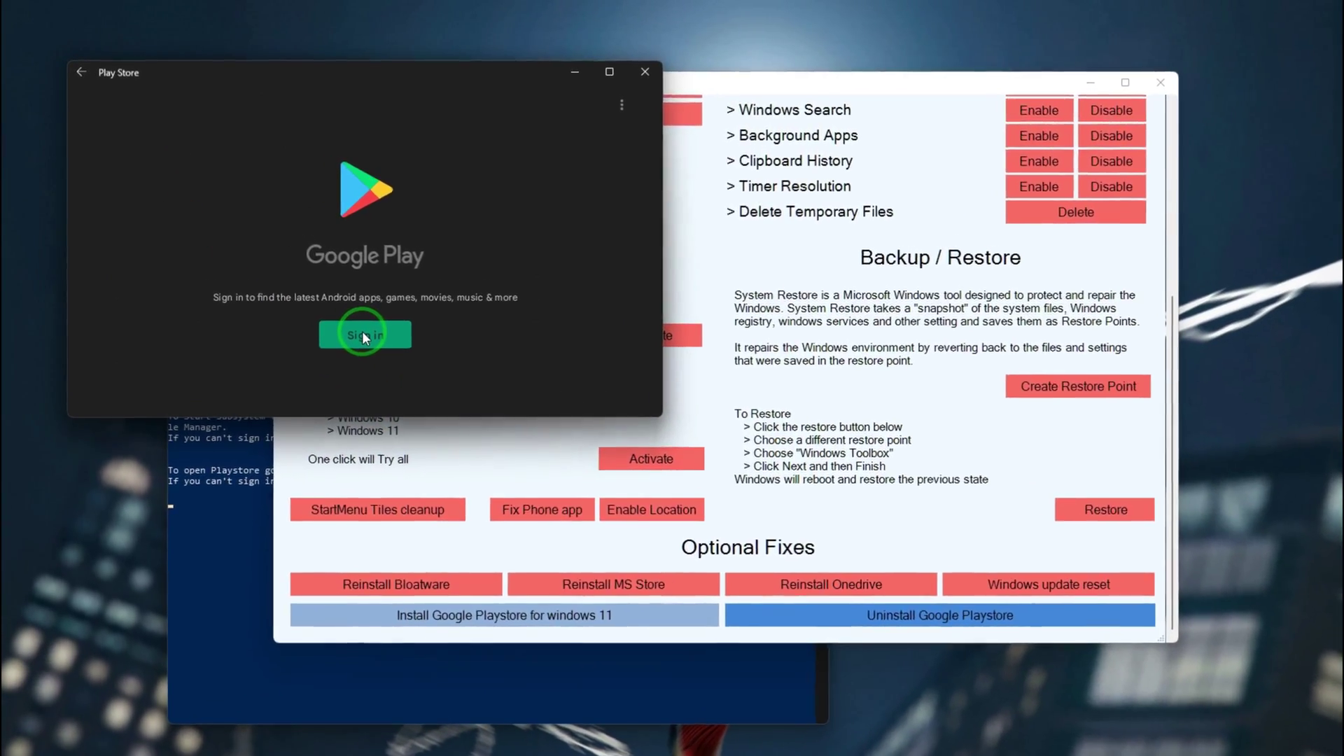
# Step: Start the Google sign-in in Play Store, fill in the account's email field and submit it
pyautogui.click(362, 334)
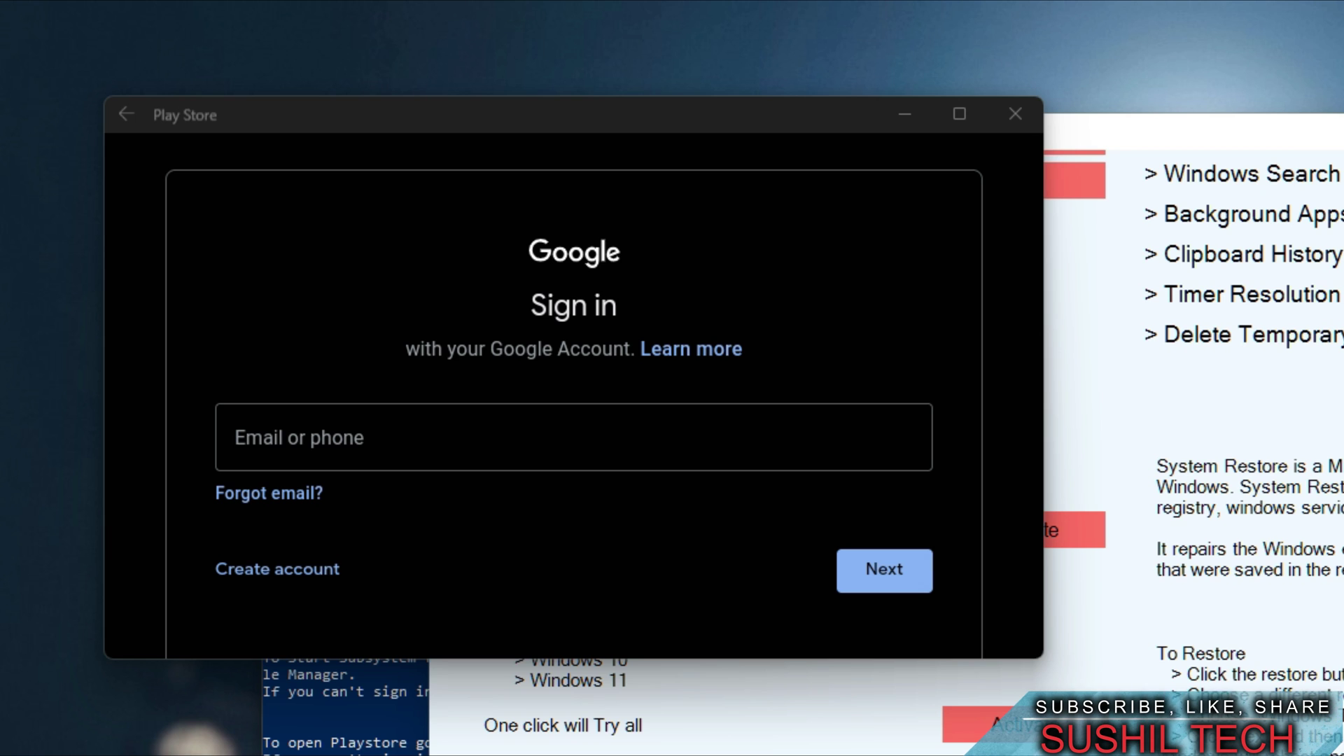
pyautogui.click(378, 456)
pyautogui.click(368, 448)
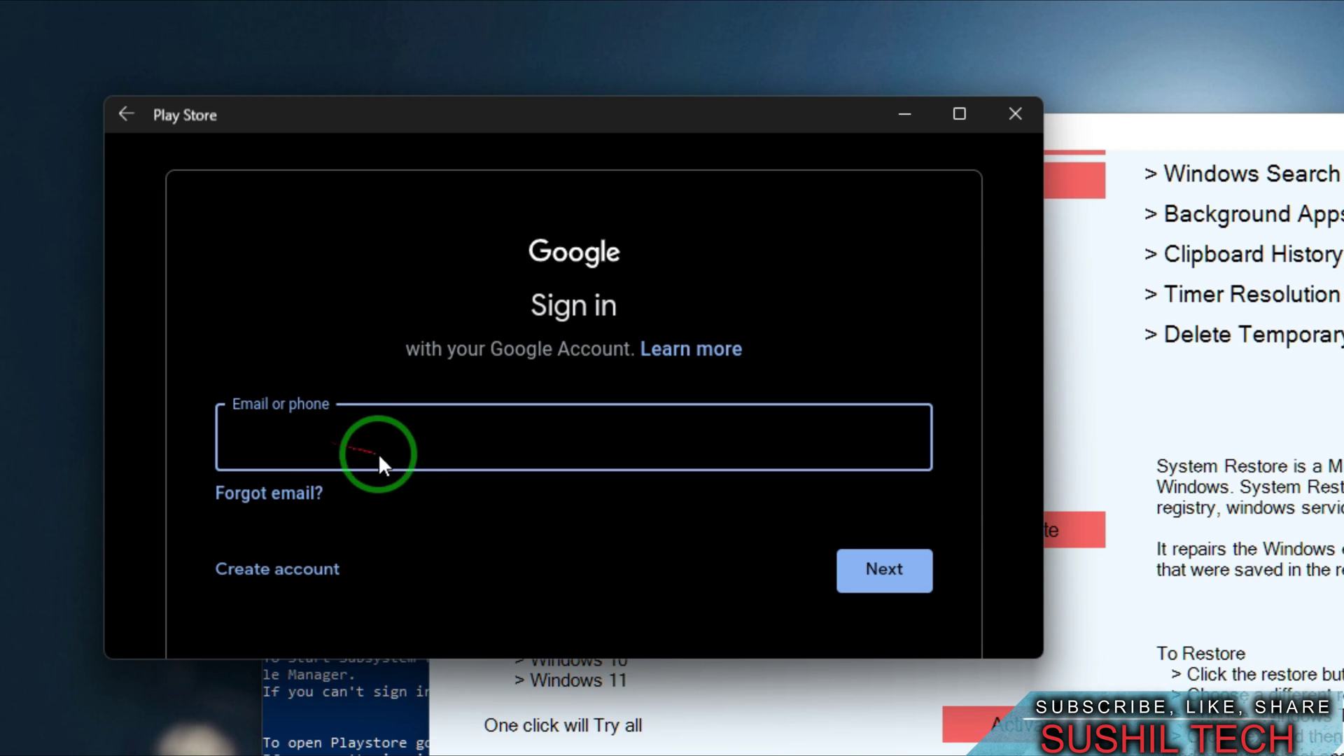
pyautogui.write('type-your-google-email-here')
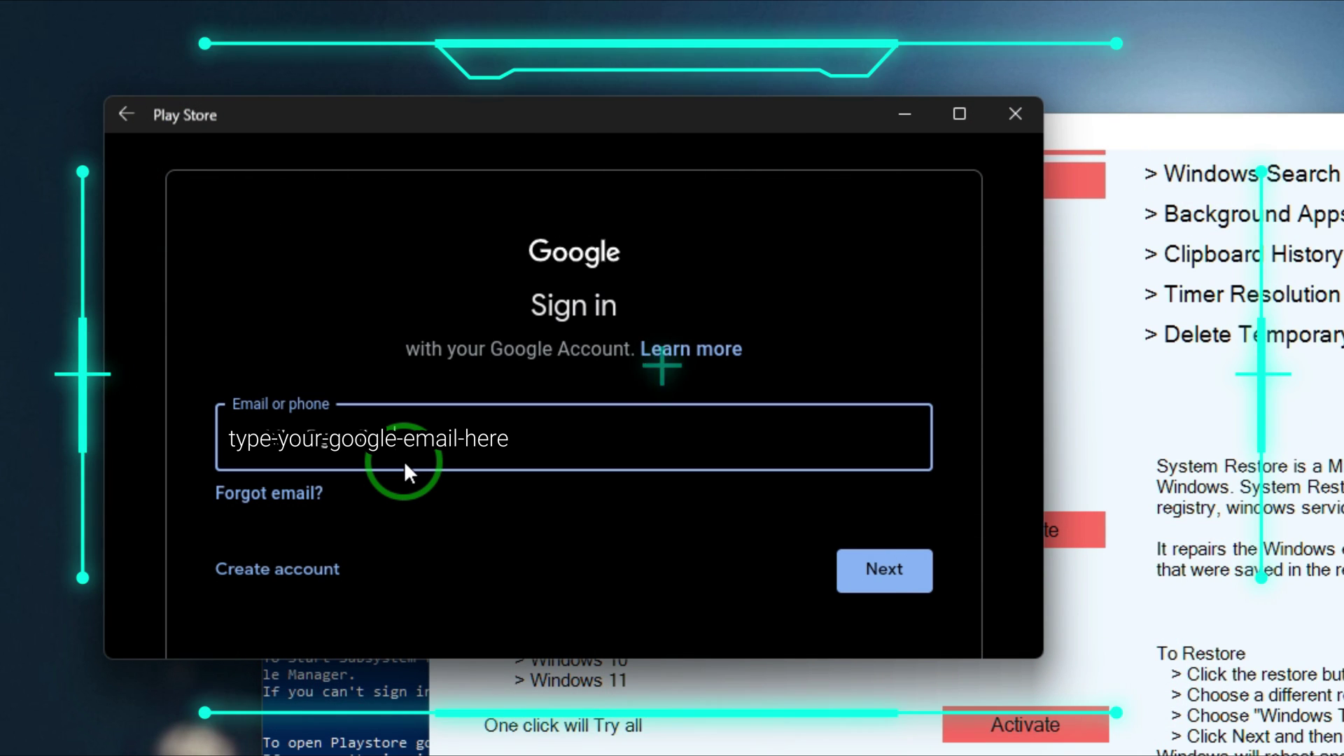
pyautogui.click(858, 585)
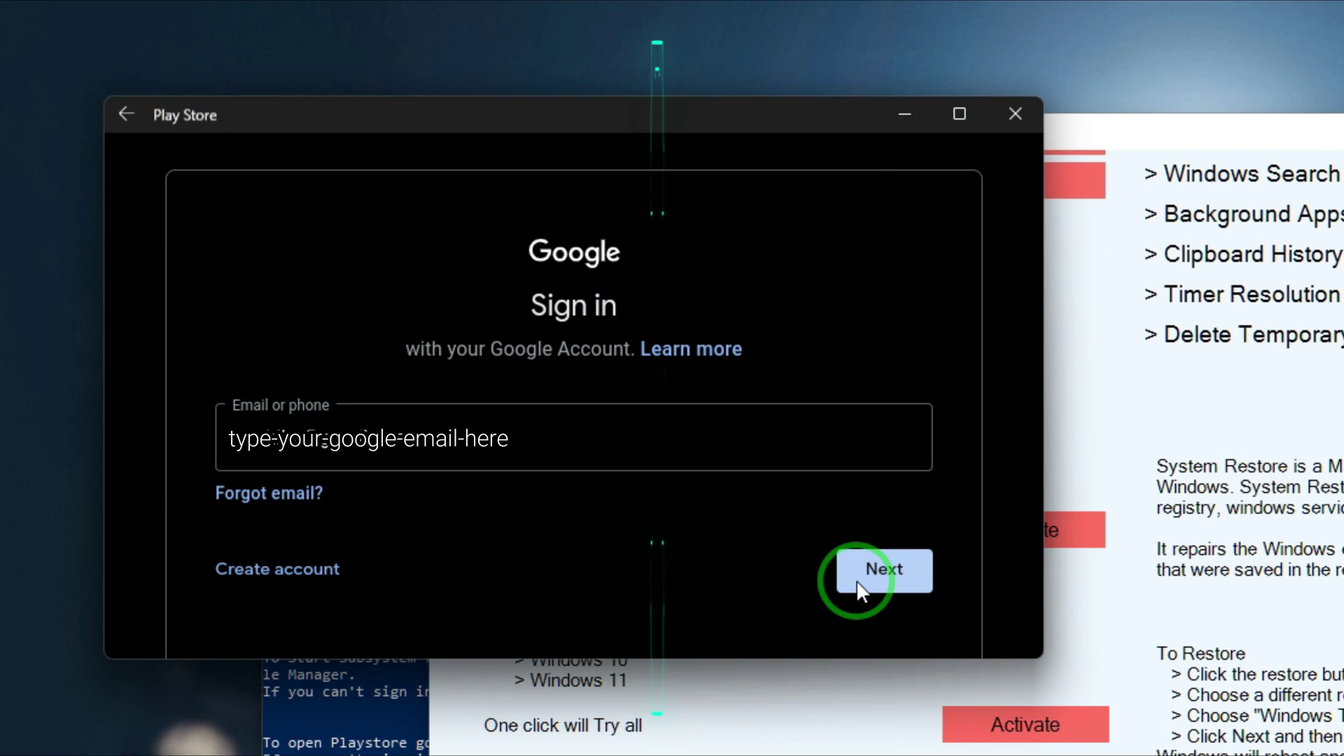
pyautogui.click(855, 579)
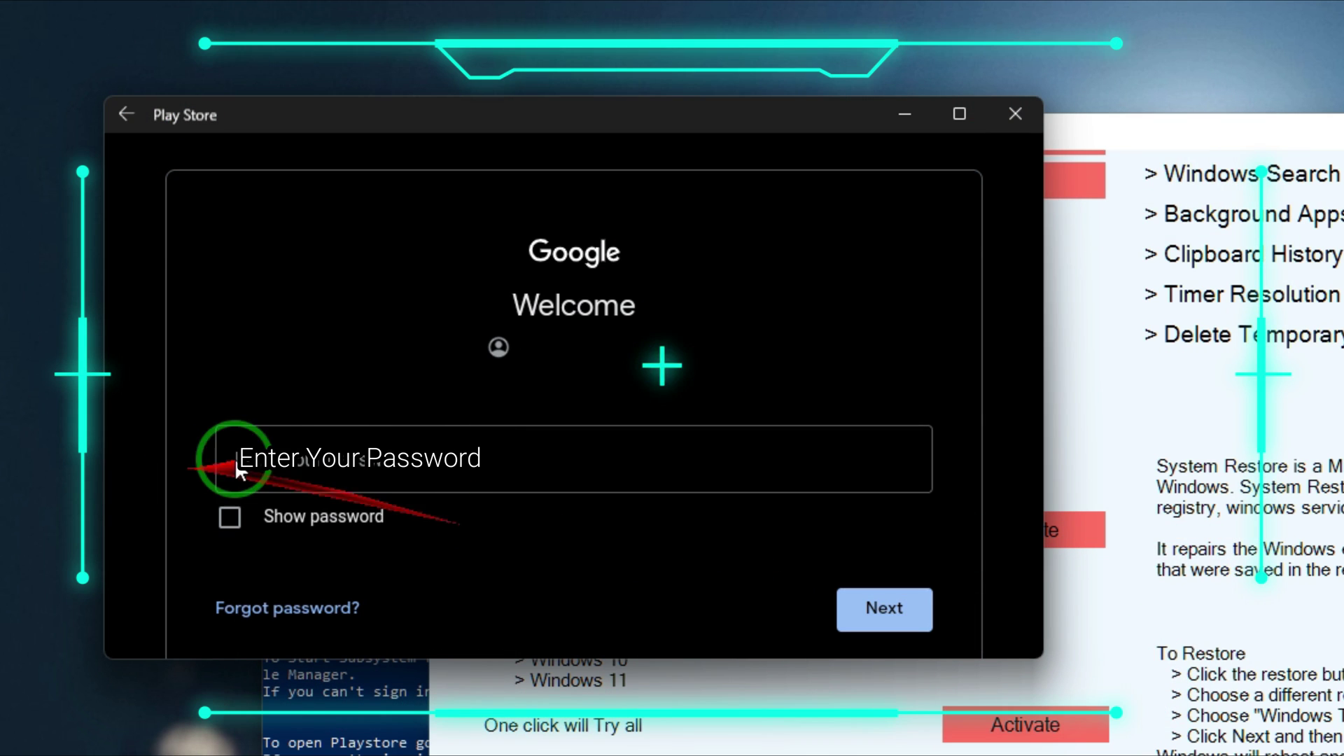
# Step: Enter the Google account password, submit it and view the 2-Step Verification instructions
pyautogui.click(281, 474)
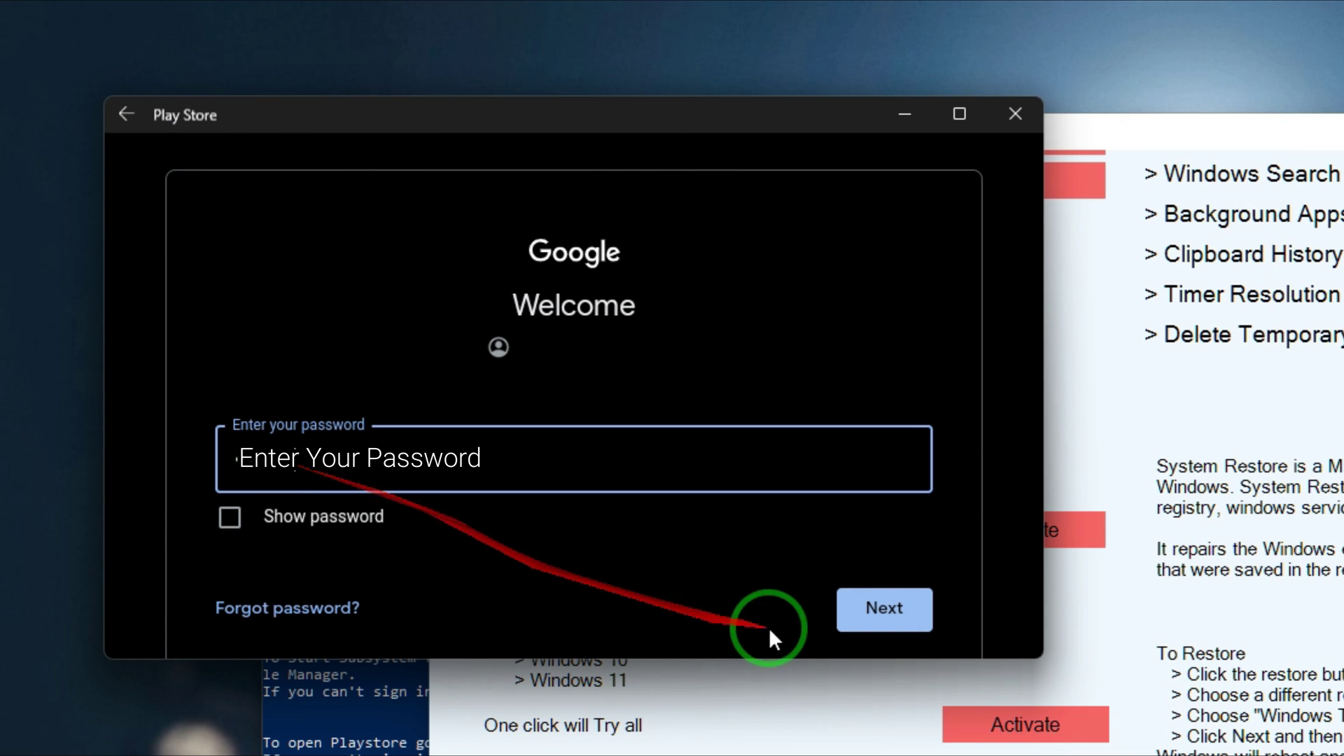
pyautogui.click(880, 611)
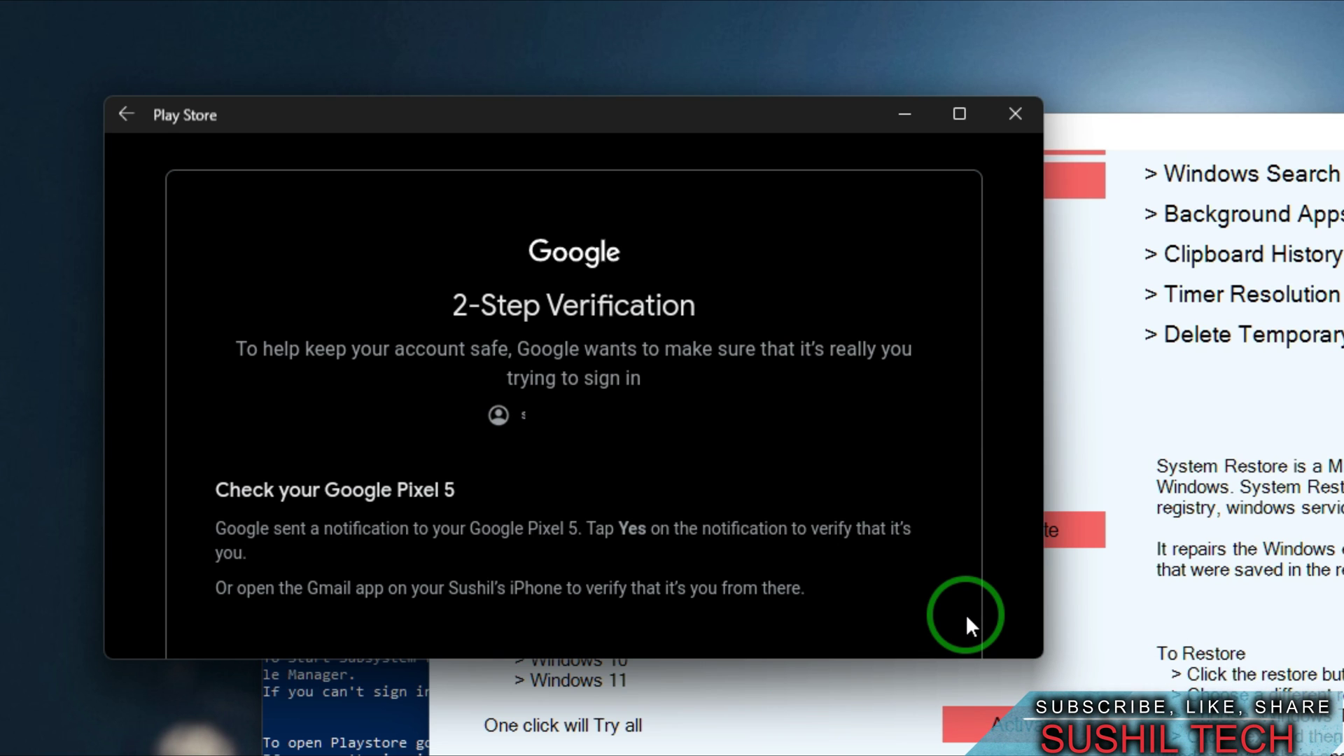
pyautogui.scroll(-3, 867, 422)
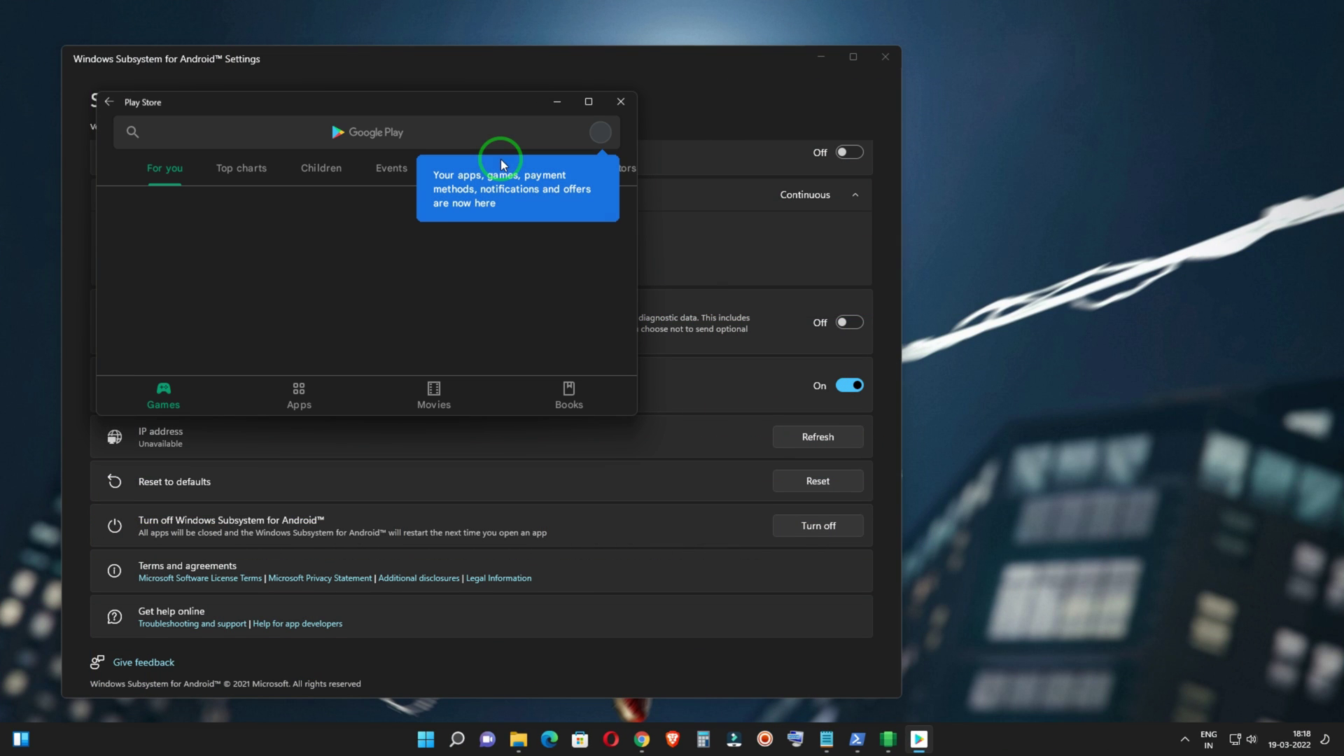
# Step: Maximize the Play Store window and browse the recommended games on the For you page
pyautogui.click(588, 102)
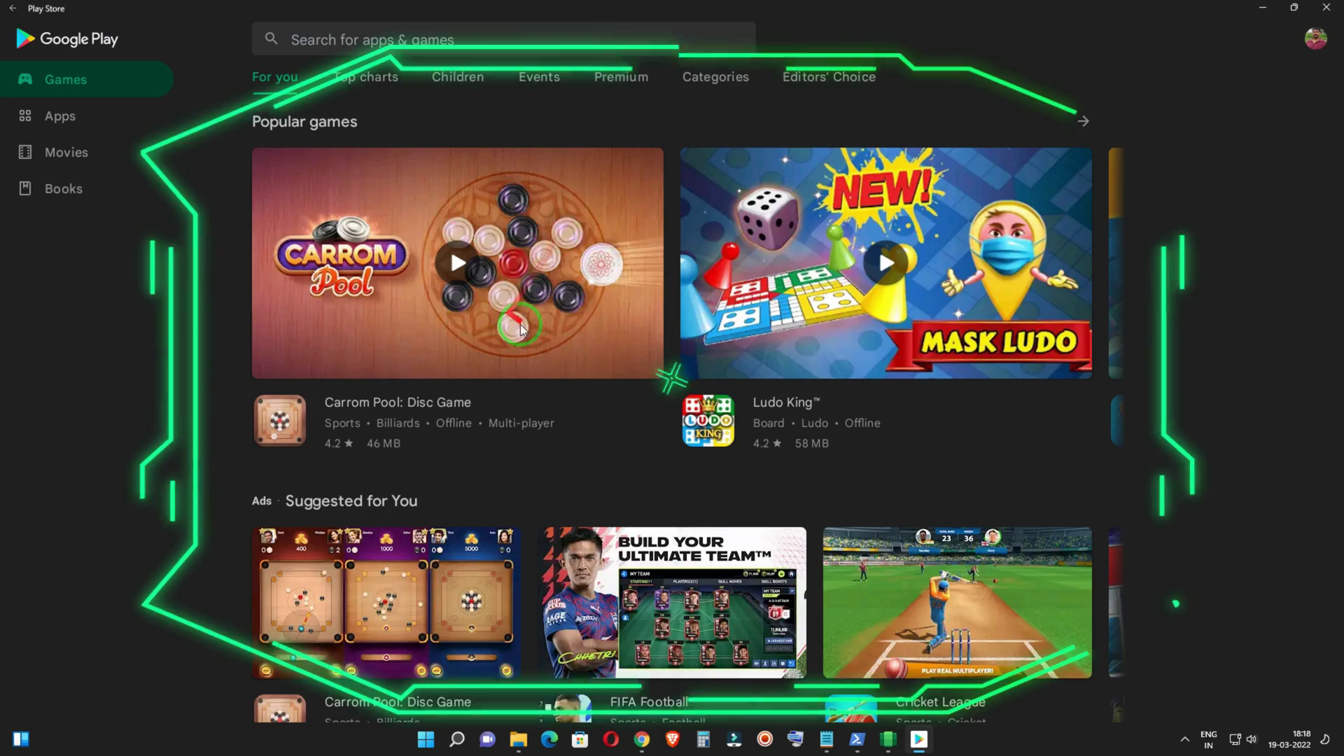
pyautogui.scroll(-3, 600, 354)
pyautogui.scroll(-15, 854, 377)
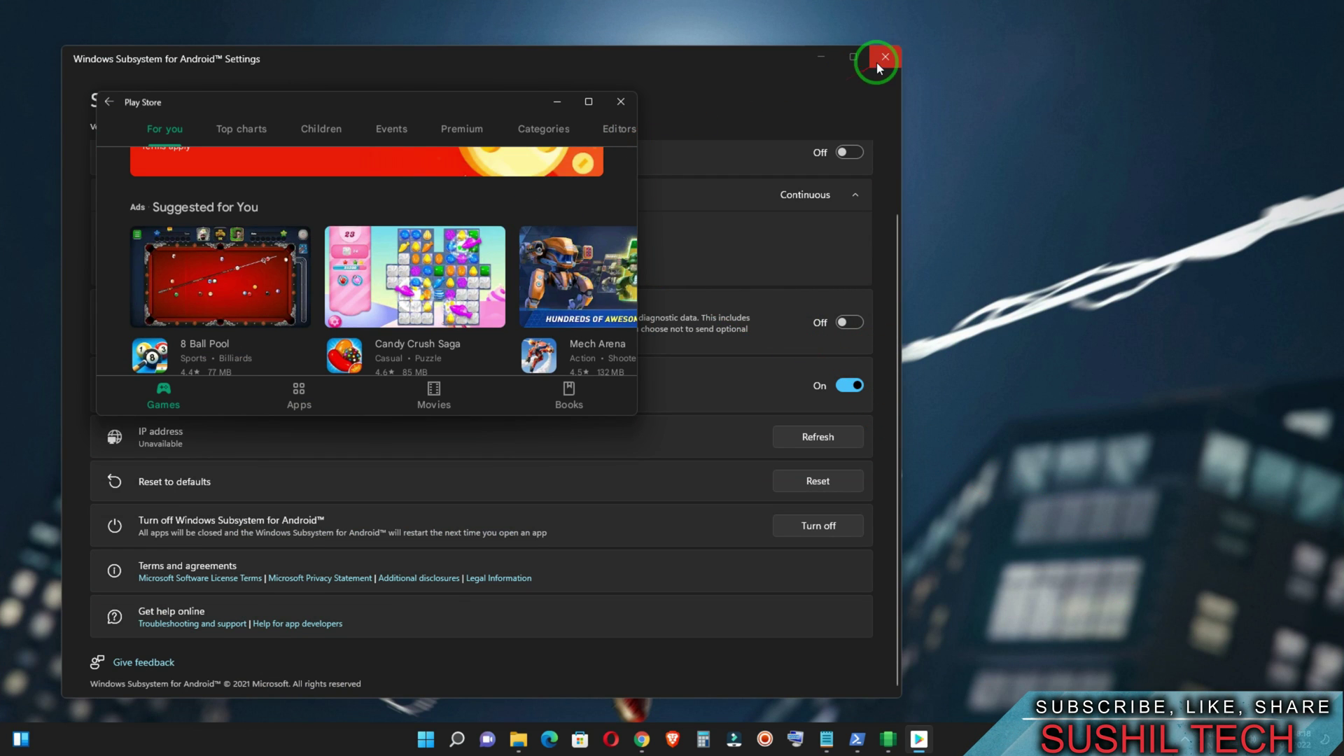
# Step: Enlarge the restored Play Store window and search the store for "need for speed"
pyautogui.moveTo(636, 414); pyautogui.dragTo(1054, 554)
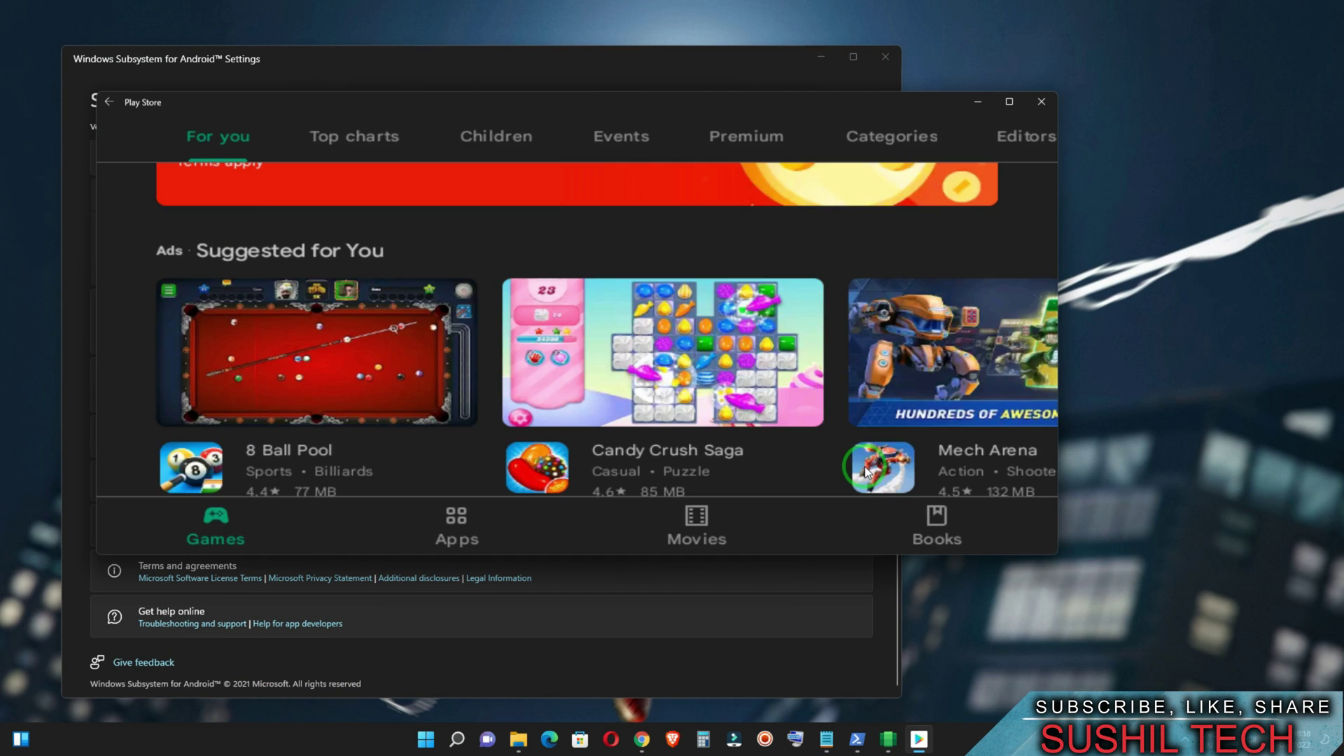
pyautogui.click(575, 174)
pyautogui.click(381, 137)
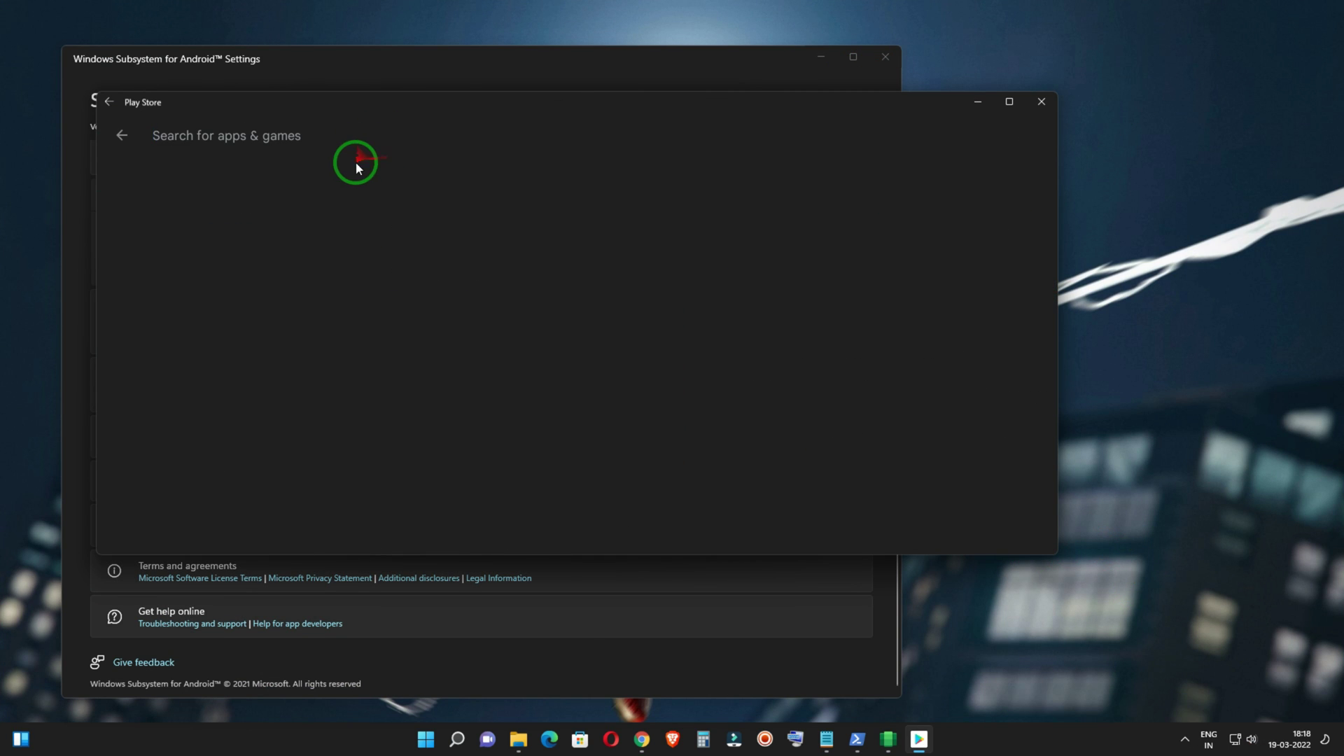
pyautogui.write('need for speed')
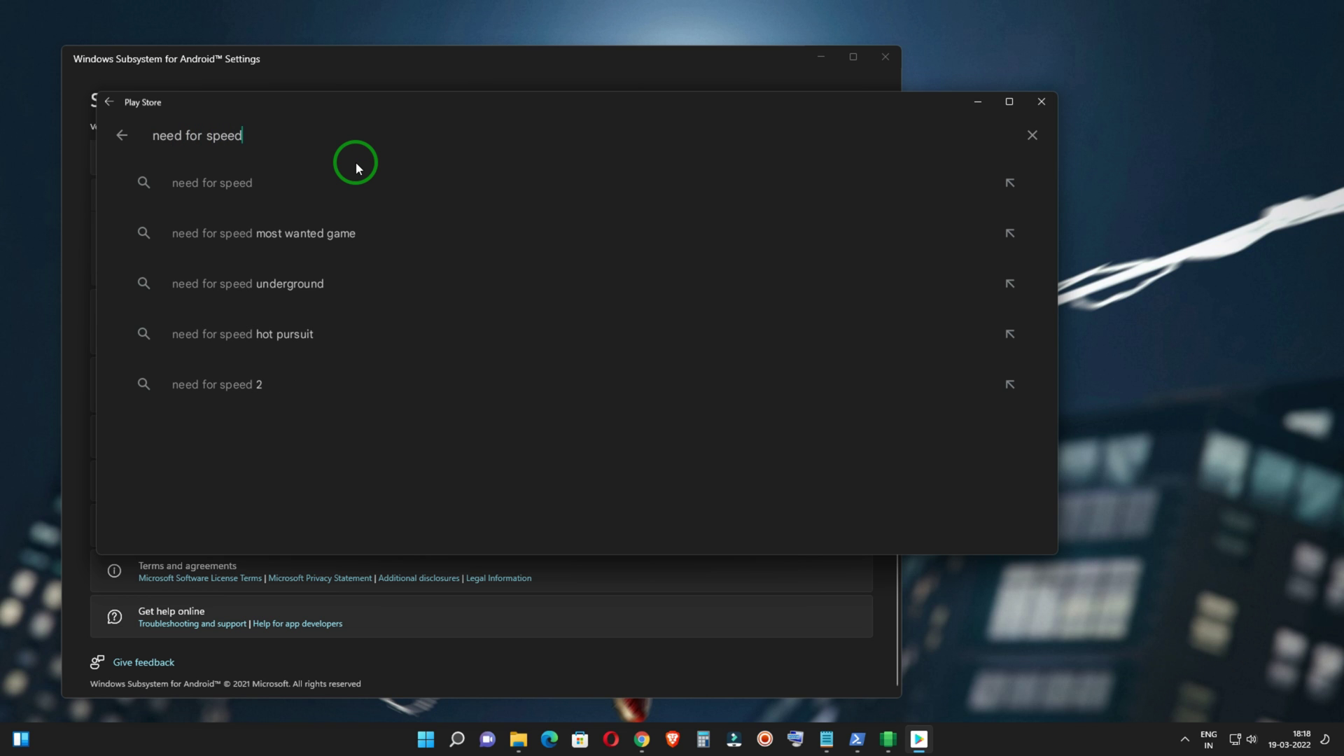
pyautogui.press('Return')
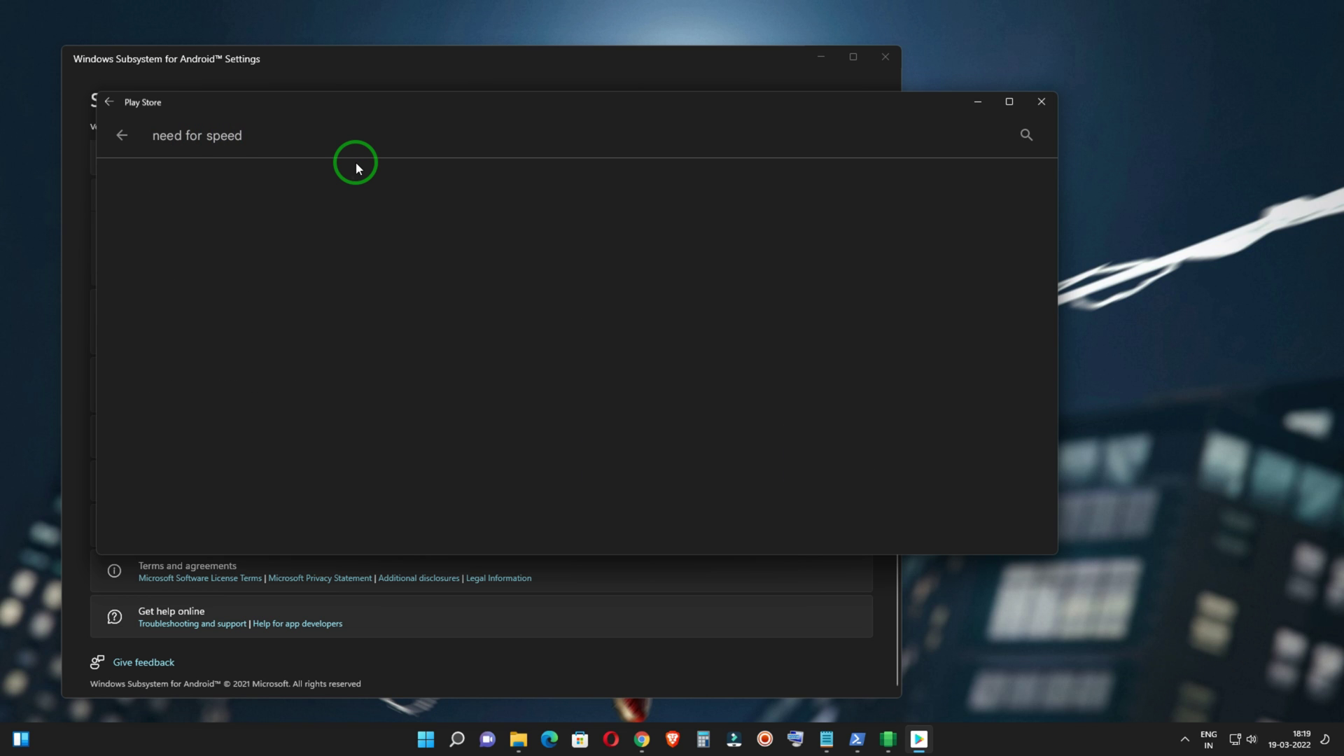